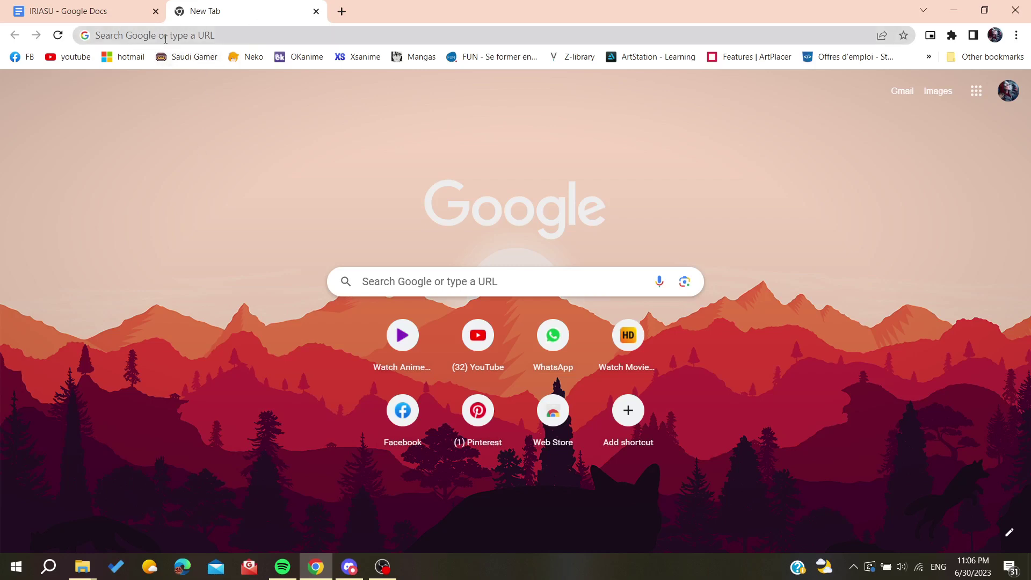
- Search Google for 'grammarly' and open the 'Grammarly: Free Writing AI Assistance' result
click(222, 37)
text(gra)
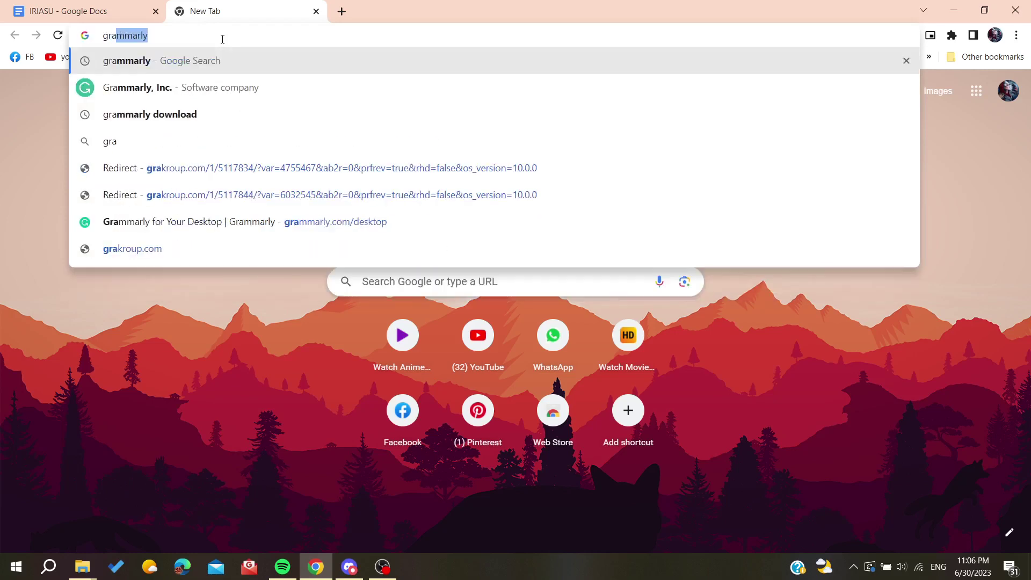
key(Return)
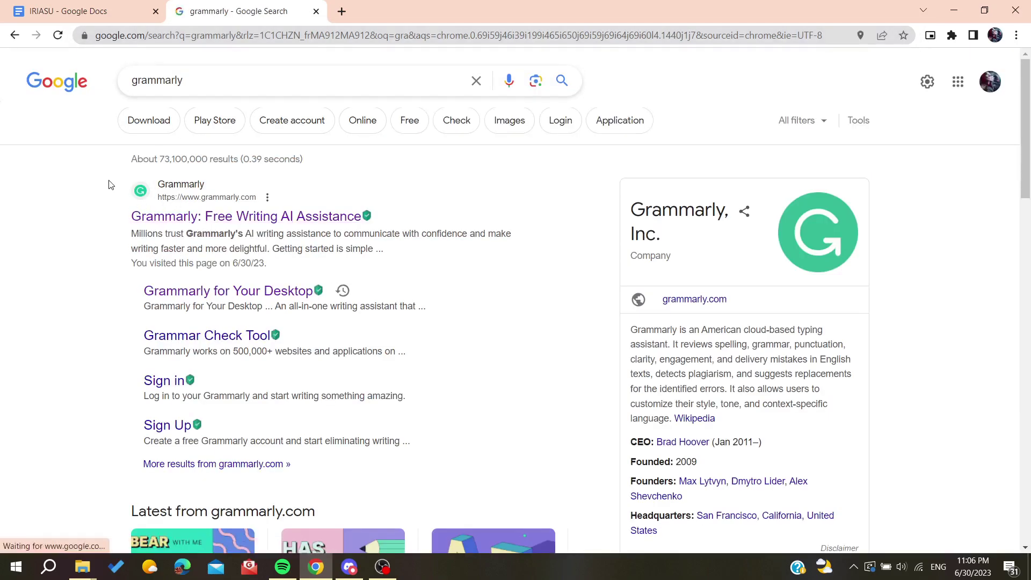
drag(110, 216, 296, 217)
click(47, 216)
scroll(47, 216, up, 5)
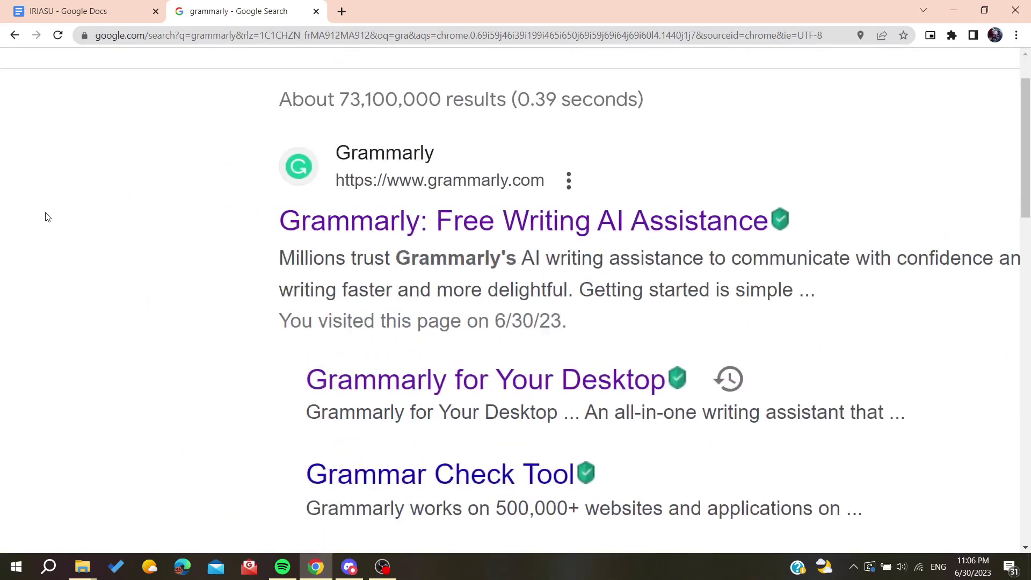
click(487, 221)
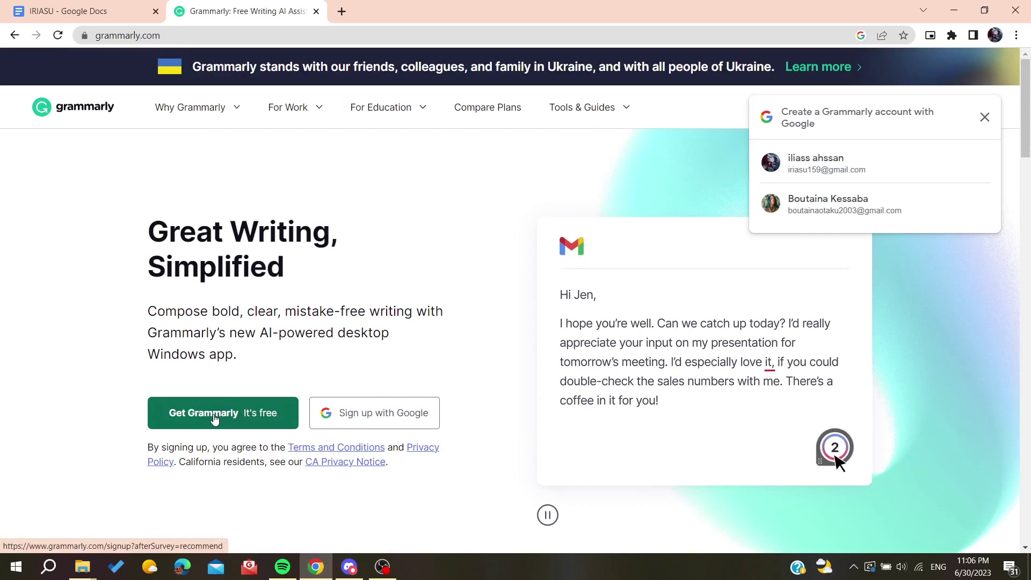
- Start a free Grammarly sign-up with Get Grammarly and register through a Google account
click(229, 421)
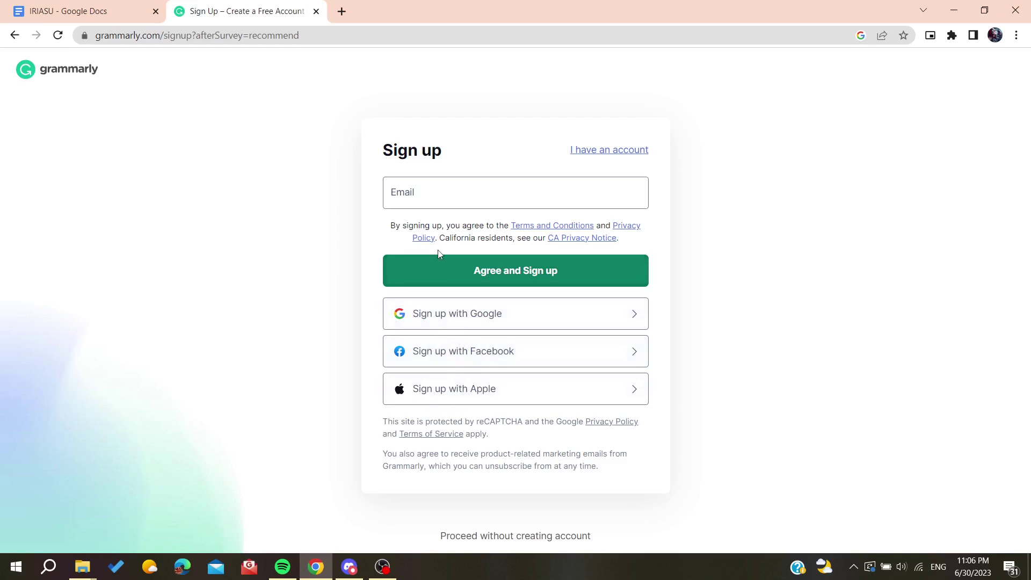
click(451, 317)
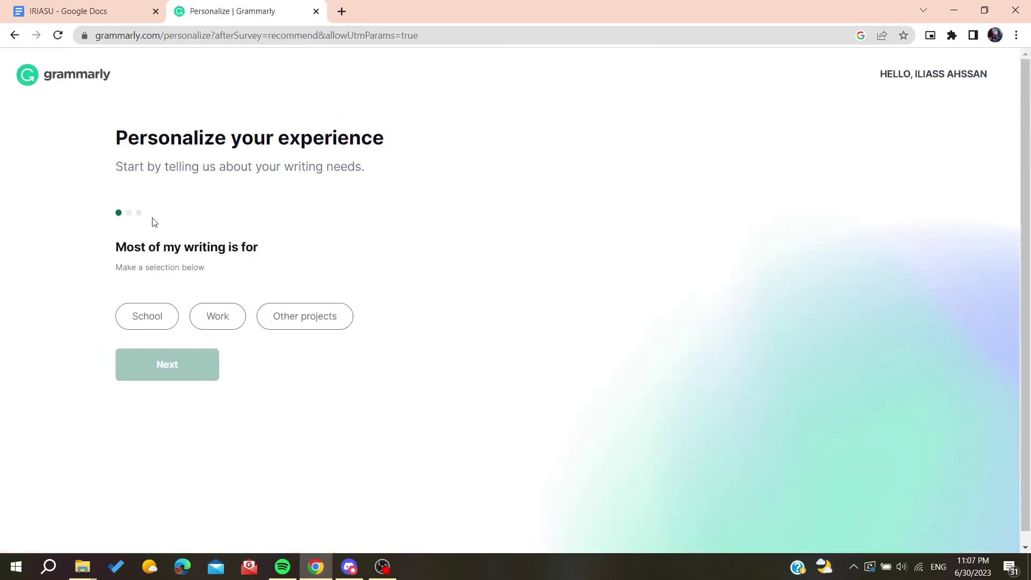
- Answer that most writing is for Work, then skip the remaining personalization questions
drag(159, 140, 368, 161)
click(268, 219)
click(135, 322)
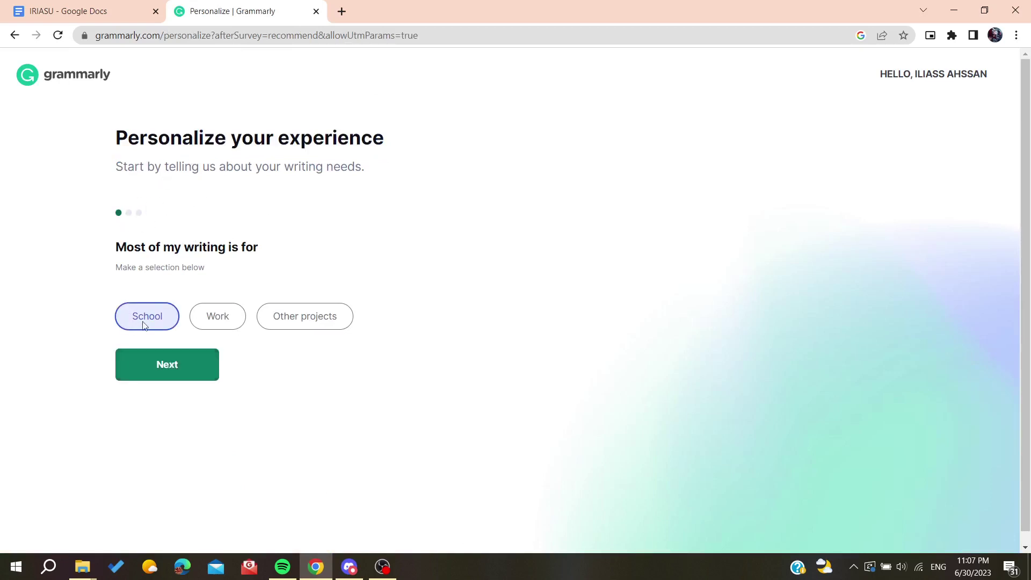
drag(137, 248, 271, 265)
click(257, 274)
click(226, 313)
click(179, 371)
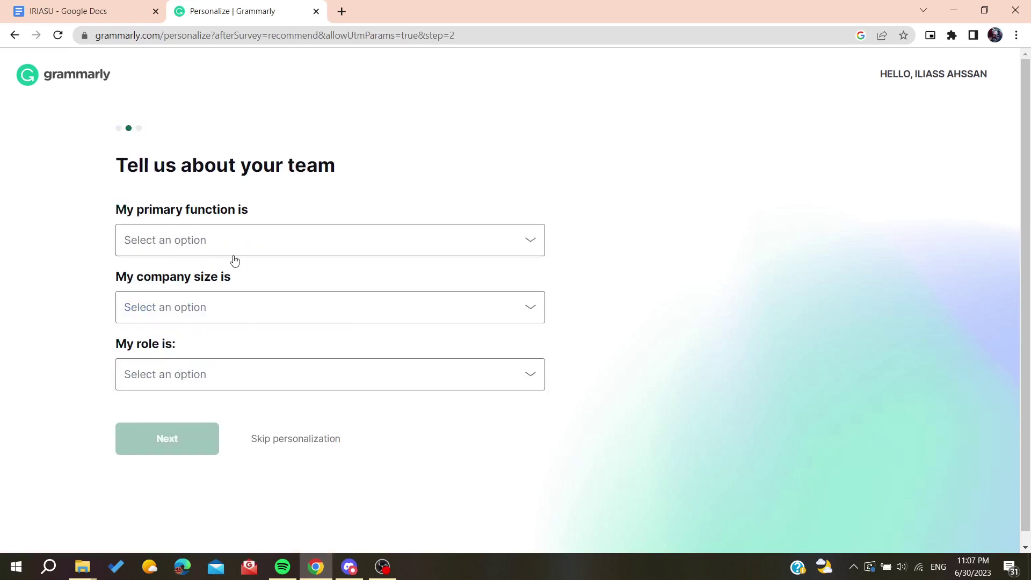
click(270, 440)
scroll(333, 415, down, 2)
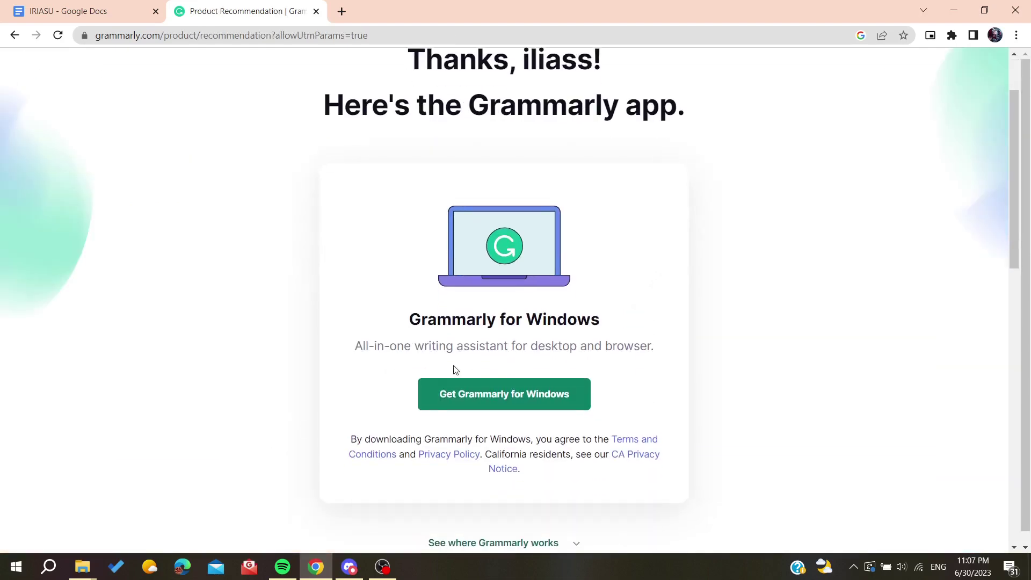
- Download the Grammarly for Windows installer through Free Download Manager's New download dialog
click(507, 393)
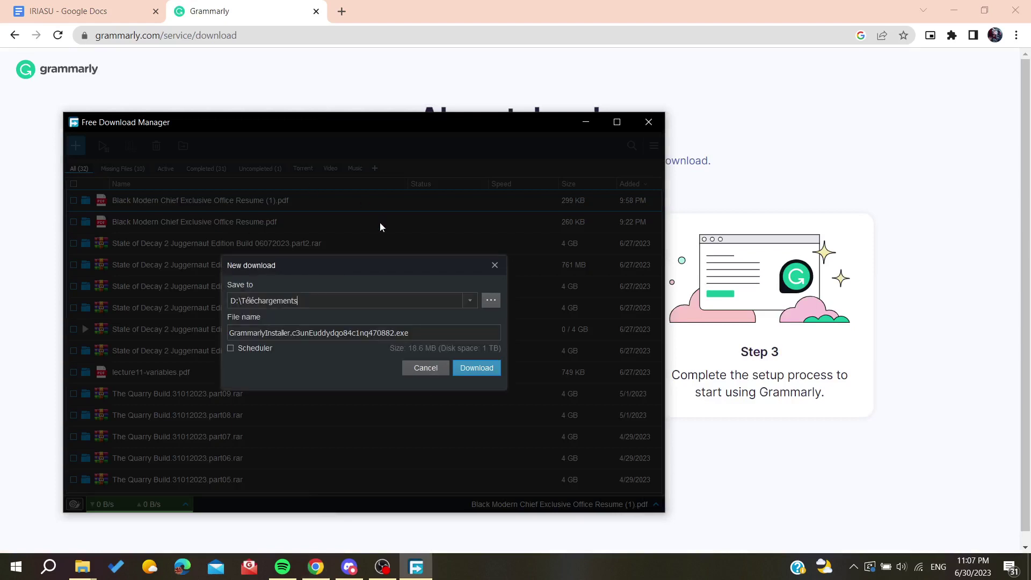
click(465, 366)
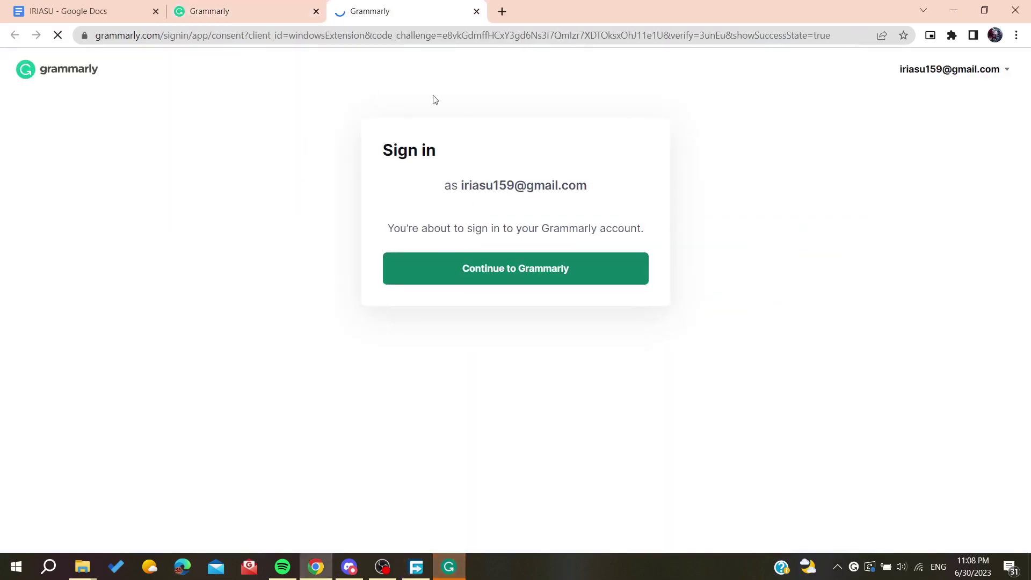
- Confirm the sign-in, open the Grammarly app, skip the welcome letter and dismiss the extension promotion
drag(427, 171, 589, 198)
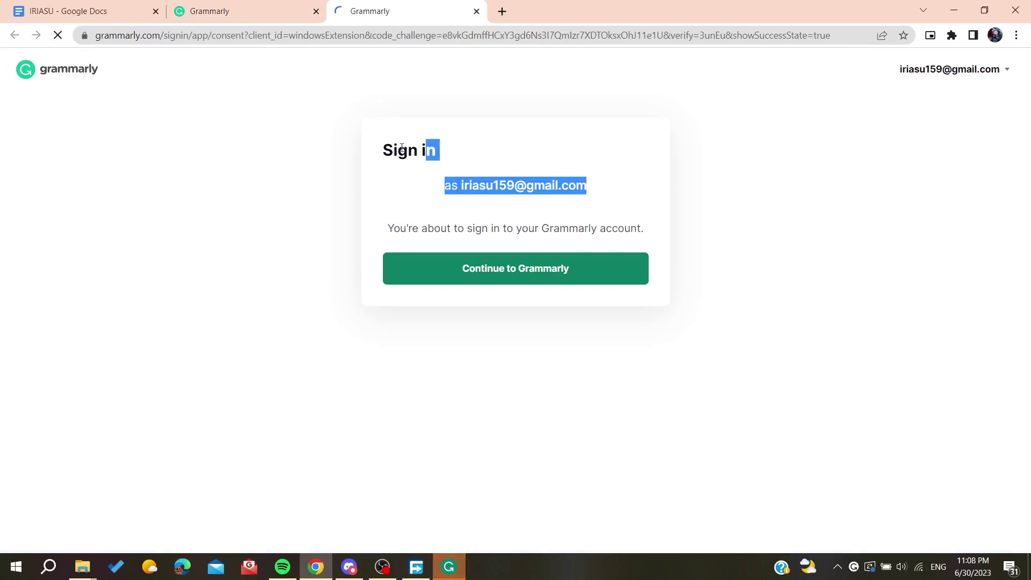
click(469, 266)
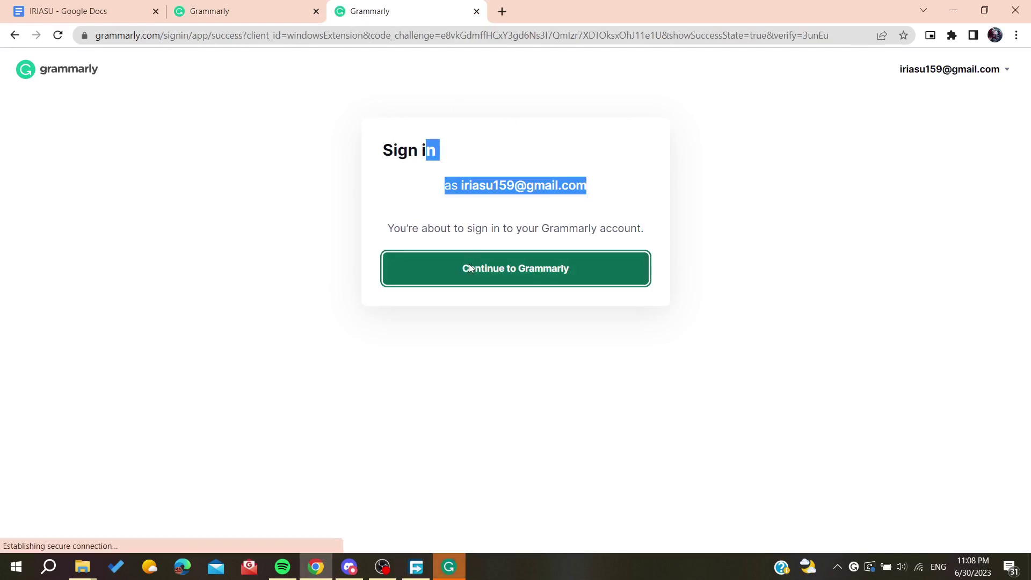
click(590, 146)
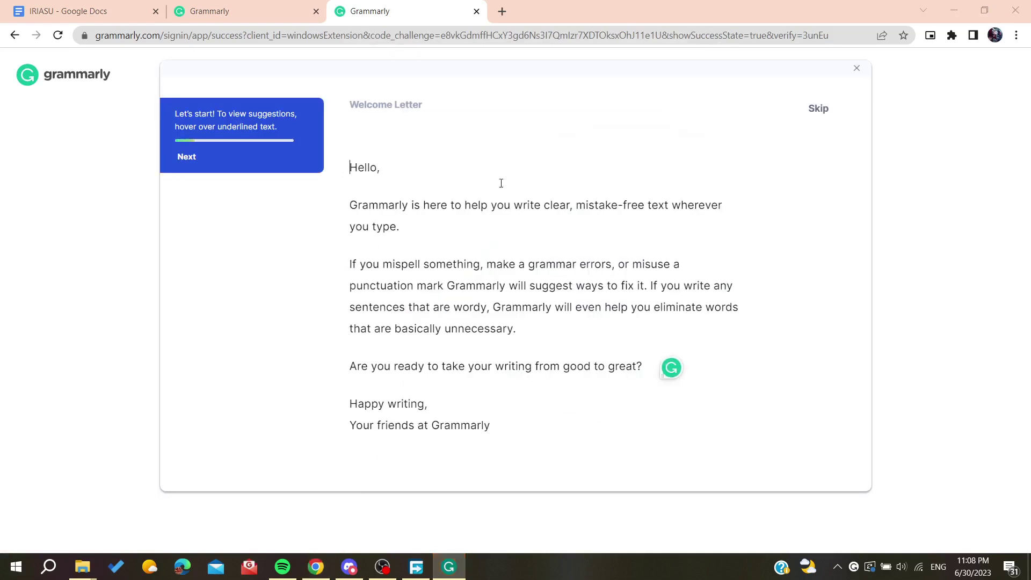
click(820, 107)
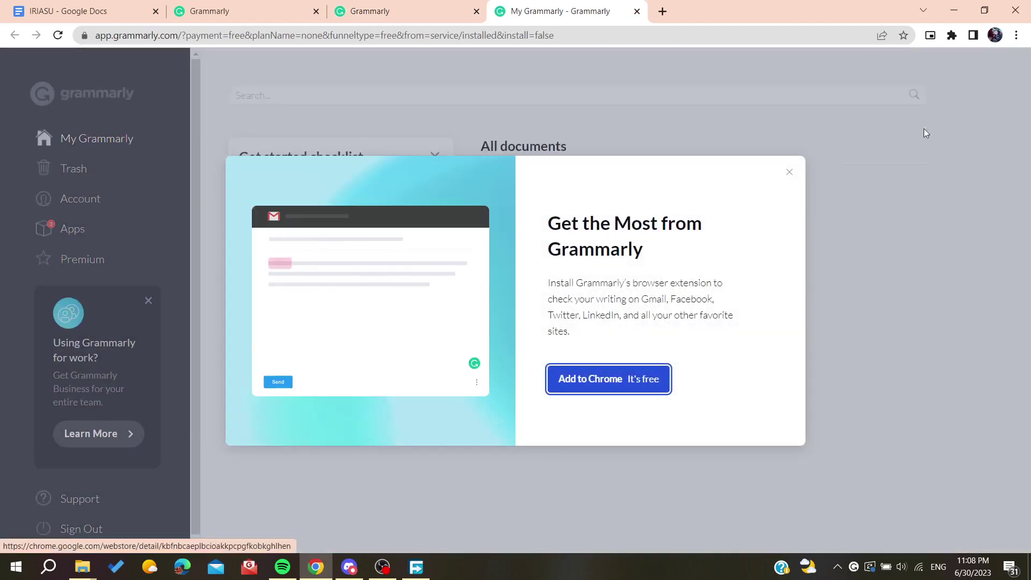
click(789, 172)
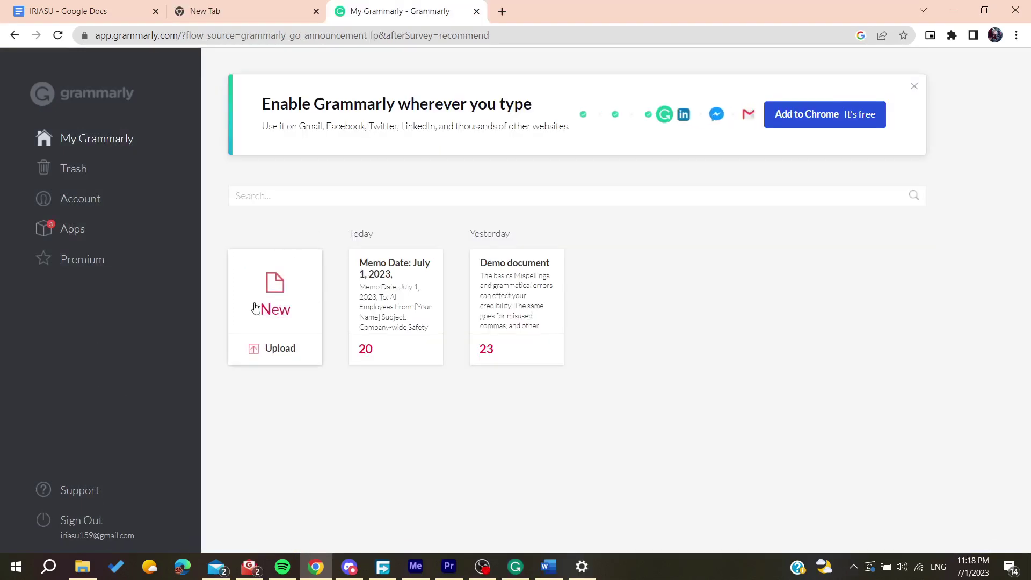
- Paste the memo from clipboard history into a new blank document and accept the default goals
click(256, 308)
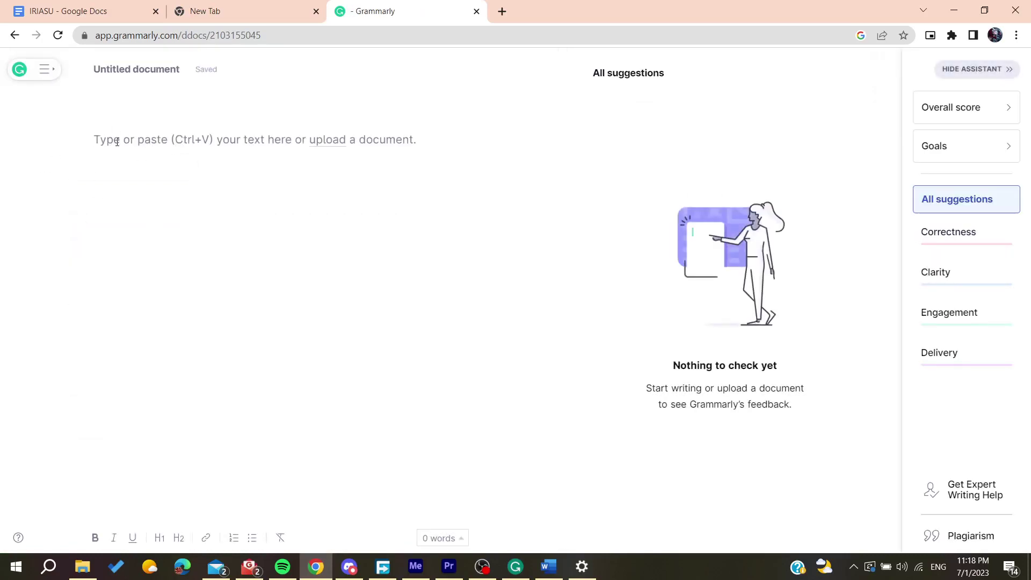
click(117, 142)
key(super+v)
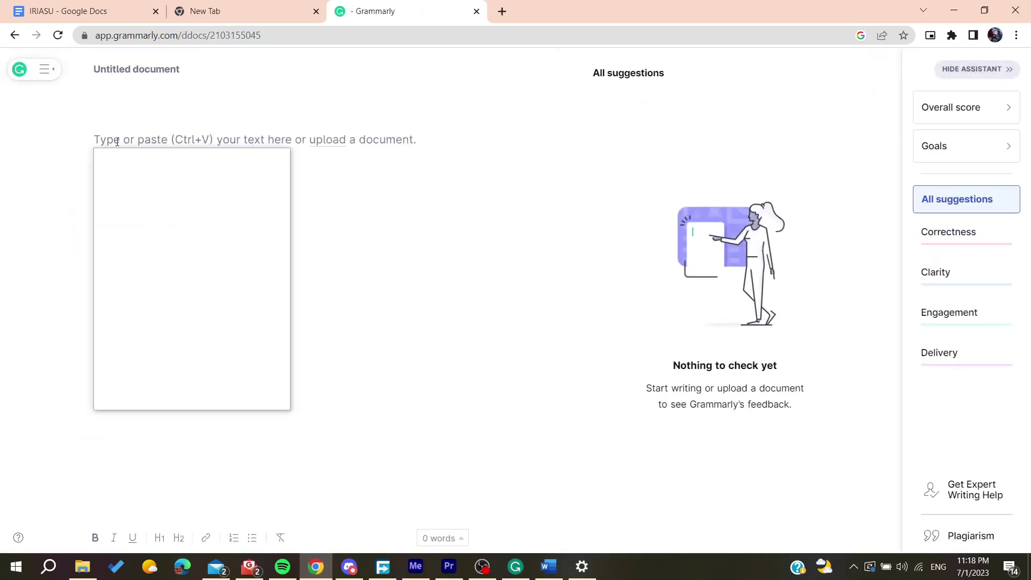
scroll(163, 341, down, 10)
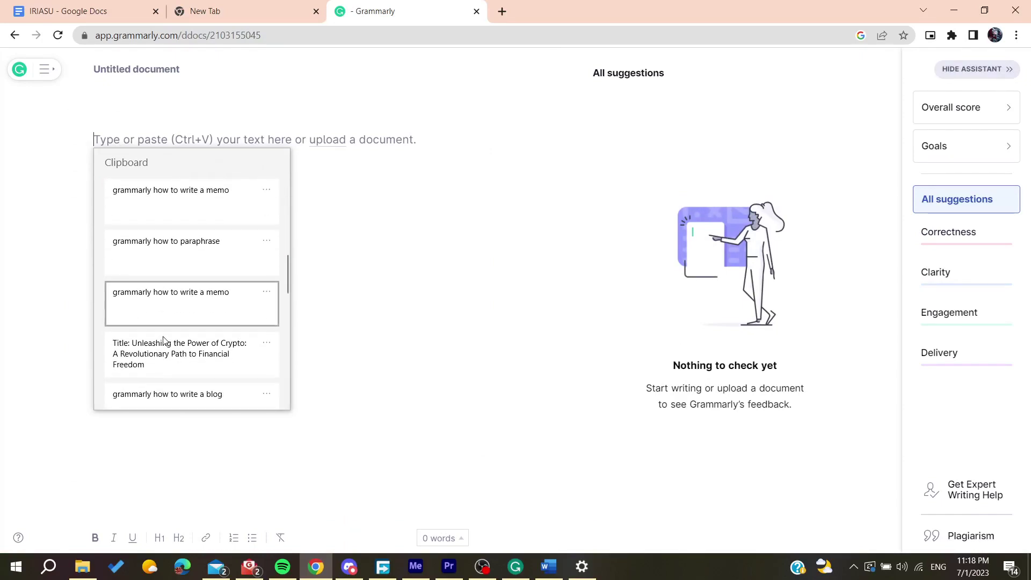
click(152, 263)
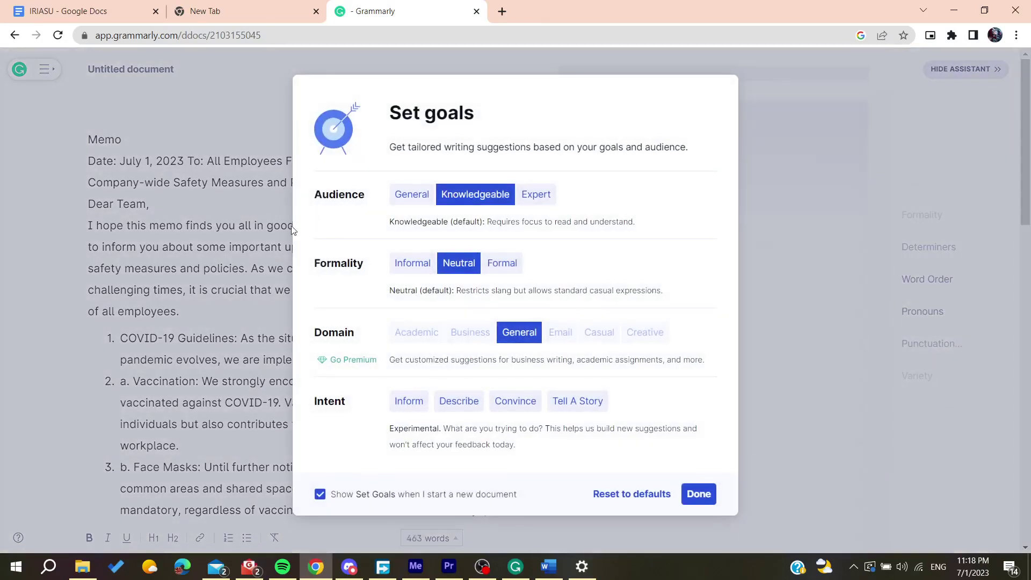
click(698, 494)
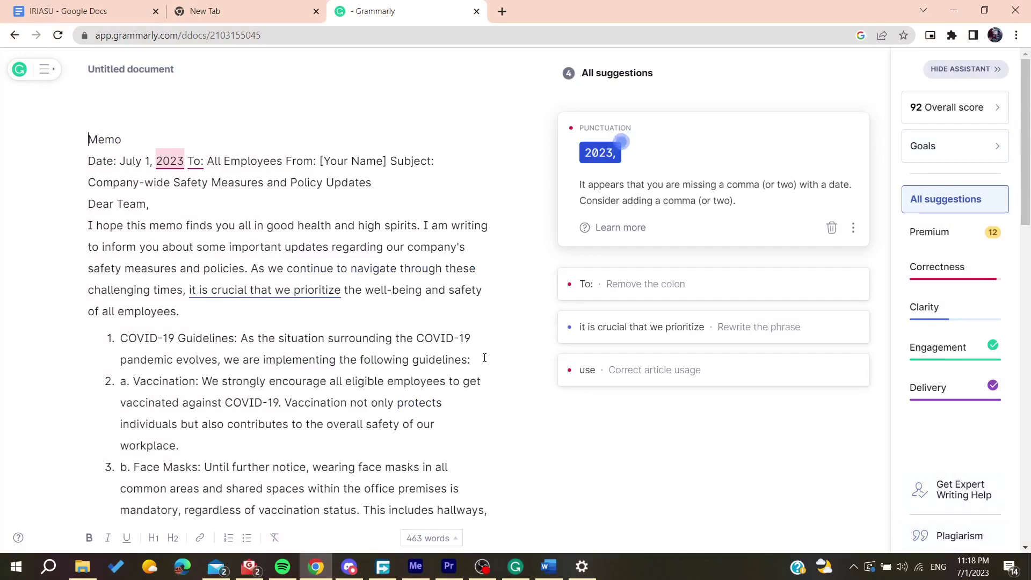
- Accept the comma after 2023 and the 'we must prioritize' rewrite
click(607, 158)
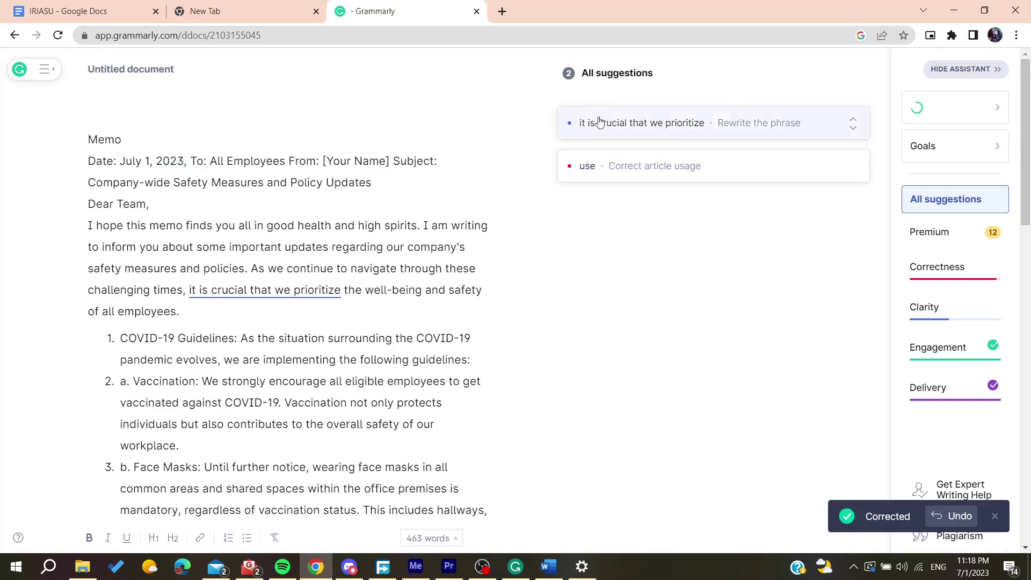
click(593, 122)
click(596, 152)
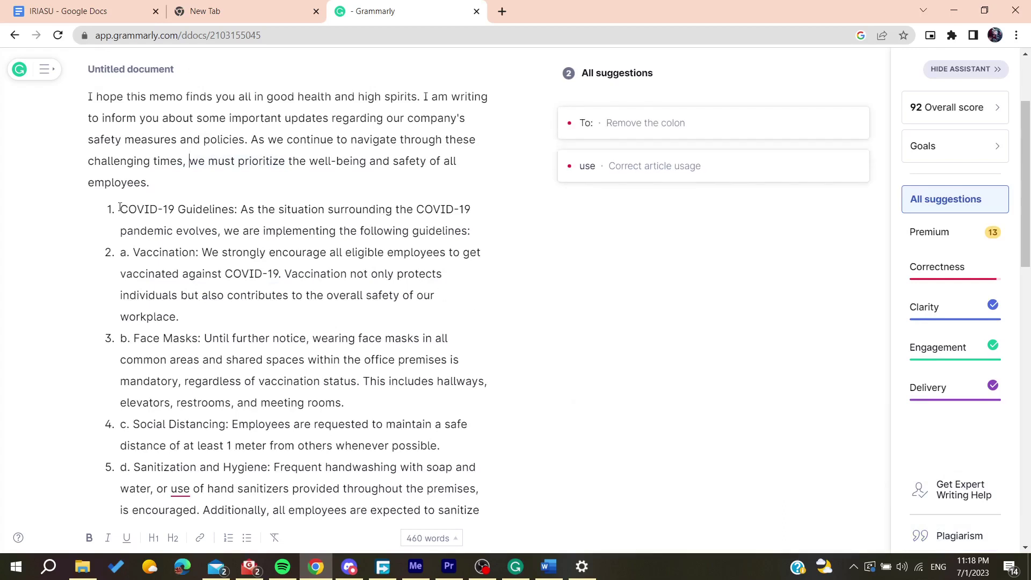
- Select the COVID-19 Guidelines item and start of the vaccination line, then open a new tab for ChatGPT
drag(119, 212, 468, 234)
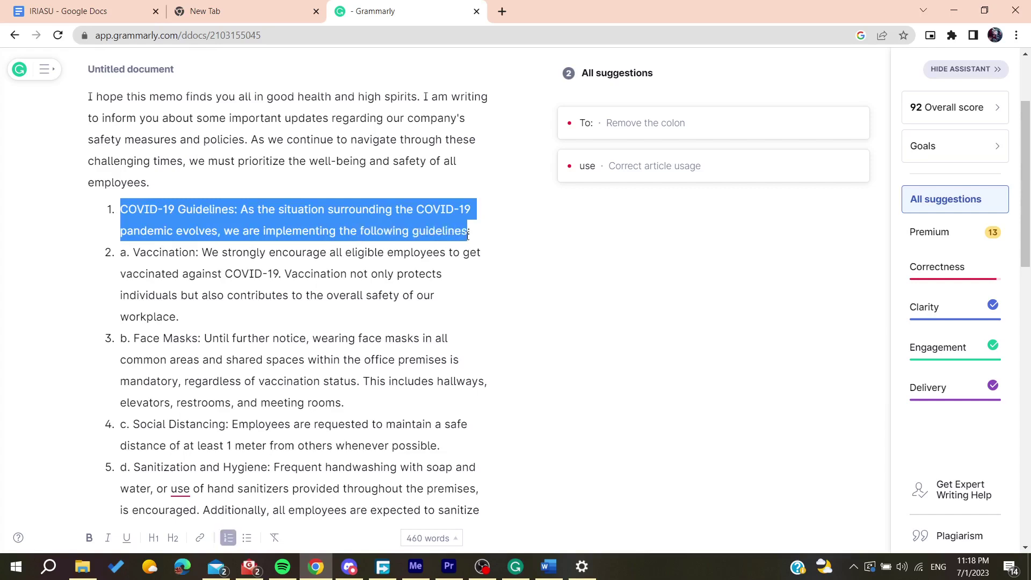
click(940, 537)
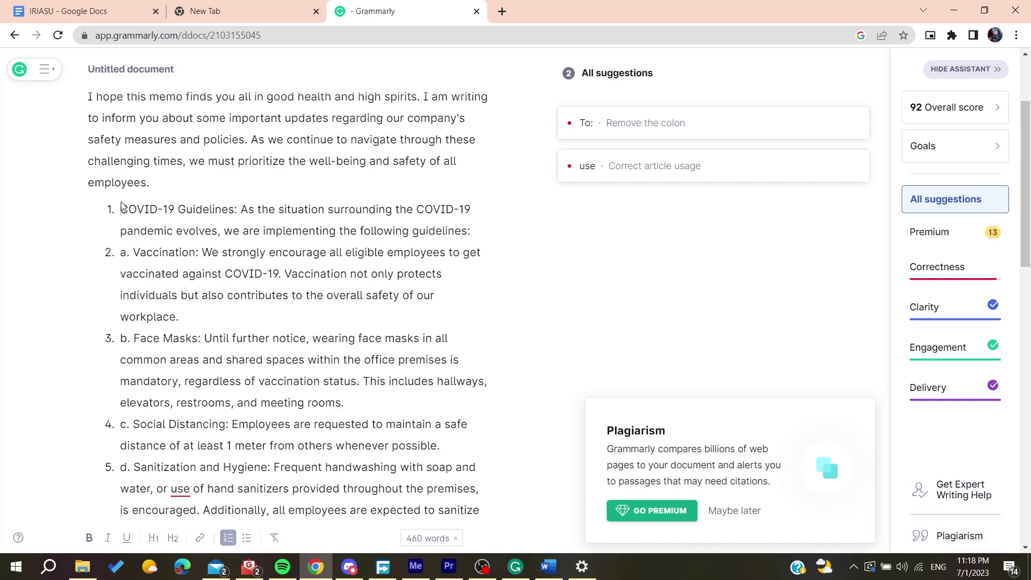
drag(122, 206, 493, 260)
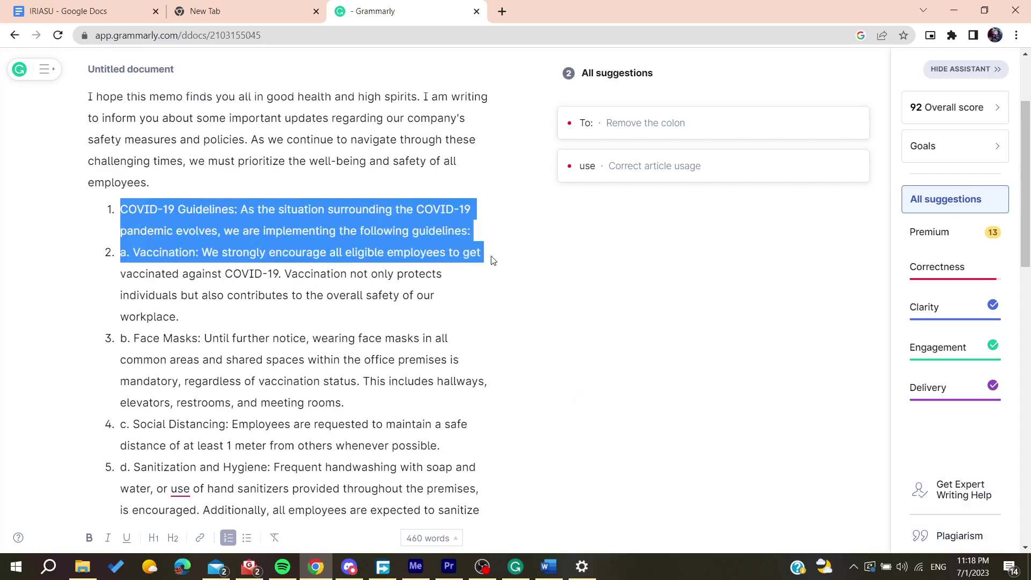
click(502, 10)
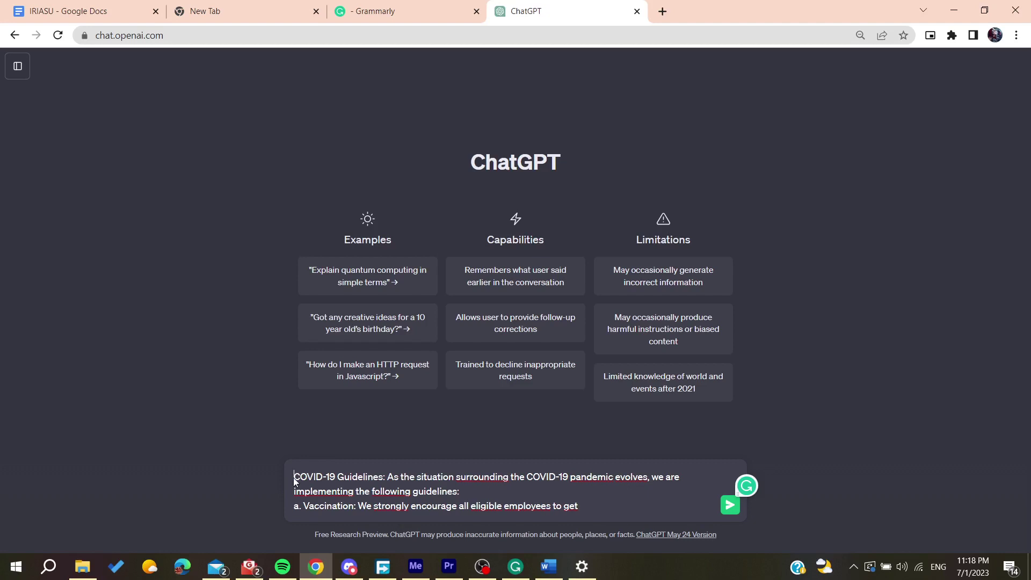
- Send ChatGPT 'paraphras it :' with the passage, then close the ChatGPT tab
text(paraphra)
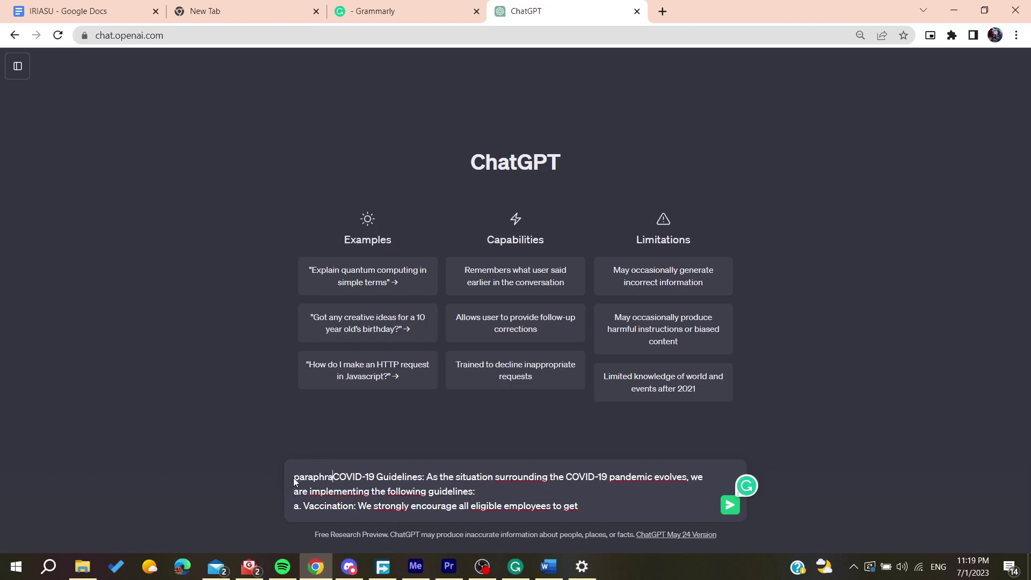
text(s it :)
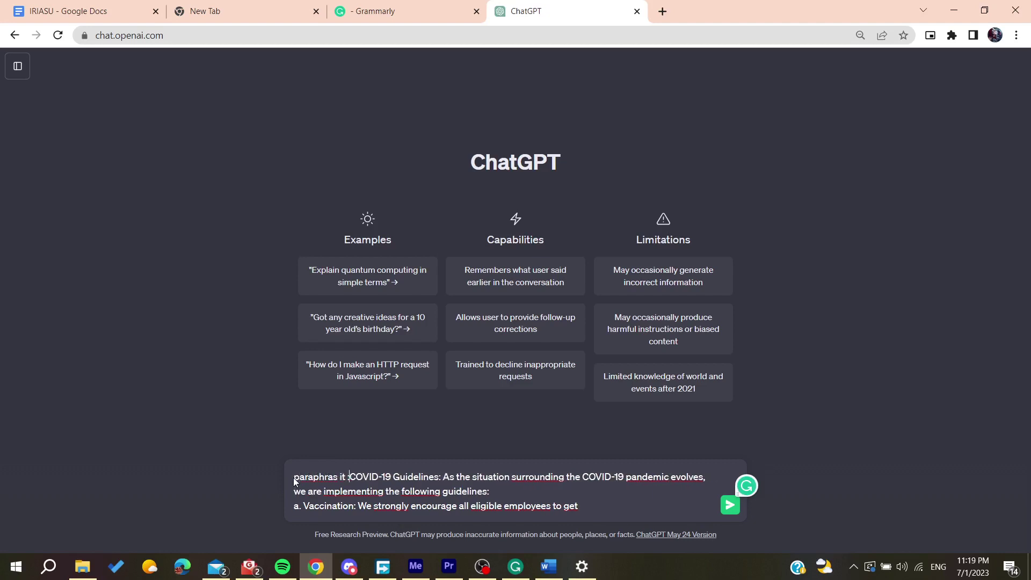
key(Return)
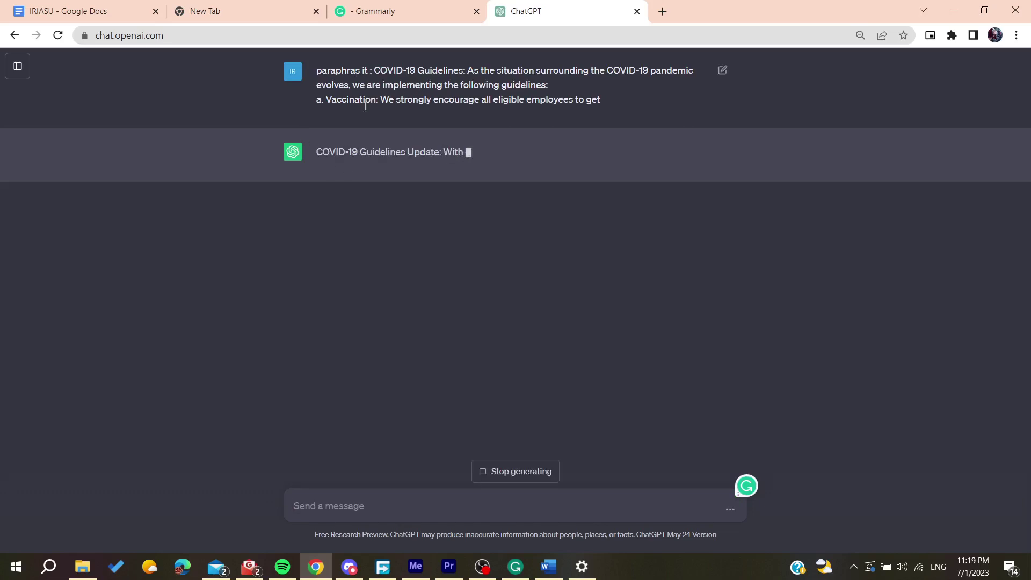
middle_click(561, 8)
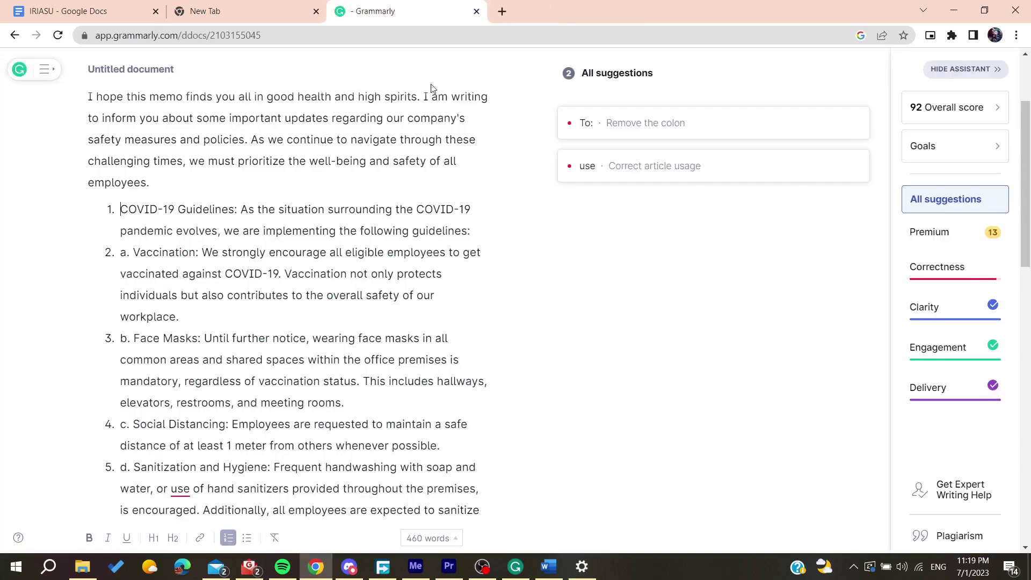